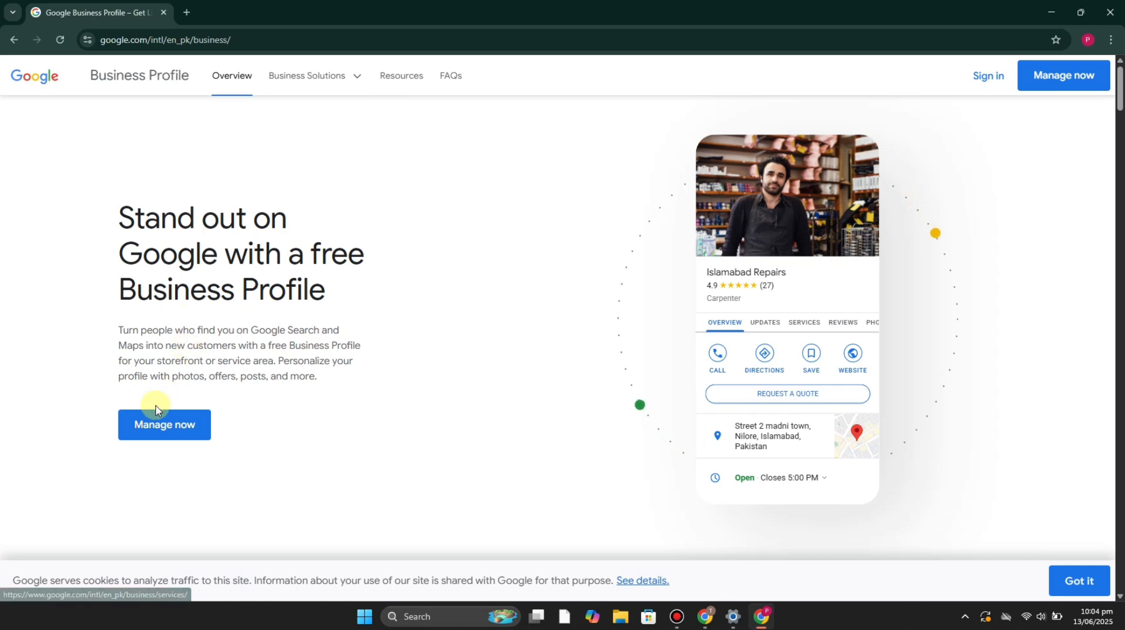
Step: Start setting up a free Business Profile and open the business name for entry
left_click(169, 425)
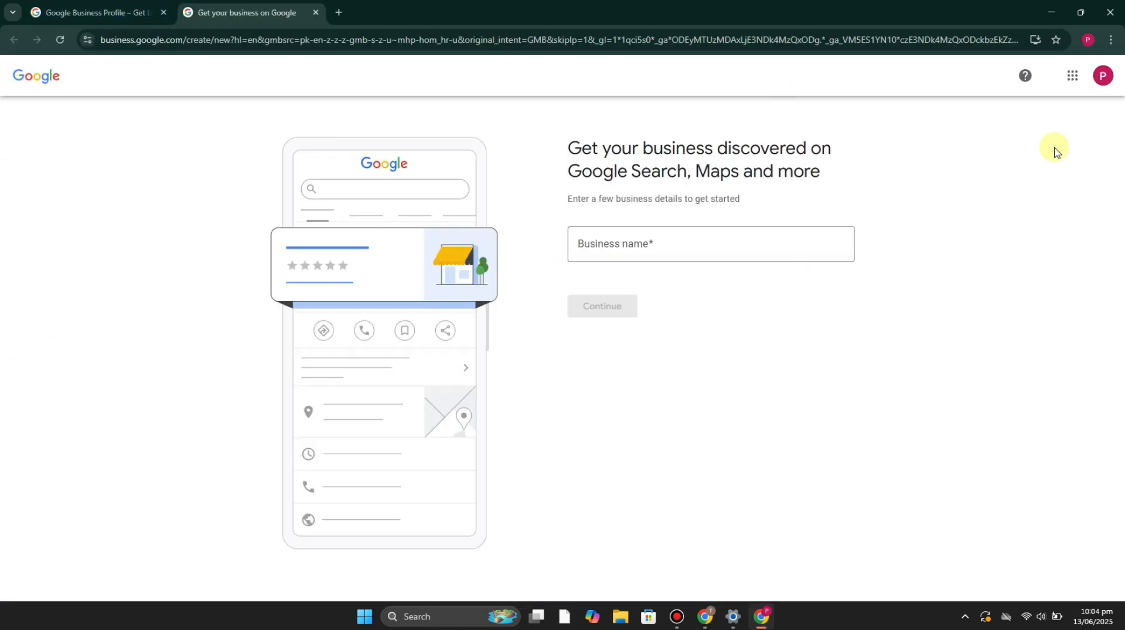
left_click(631, 248)
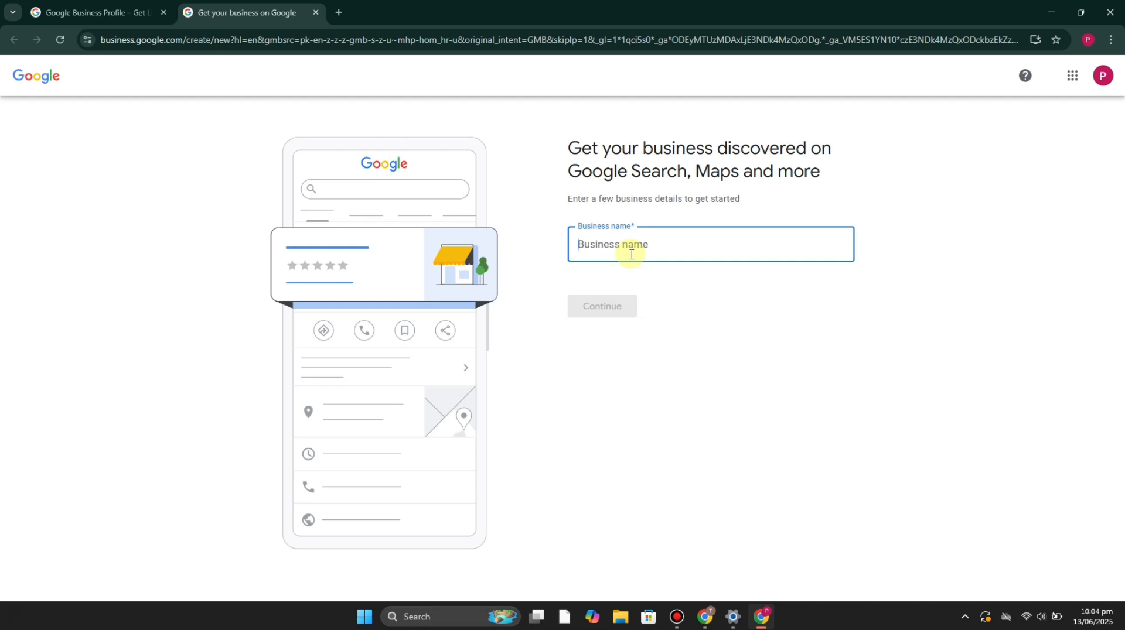
type("Elite")
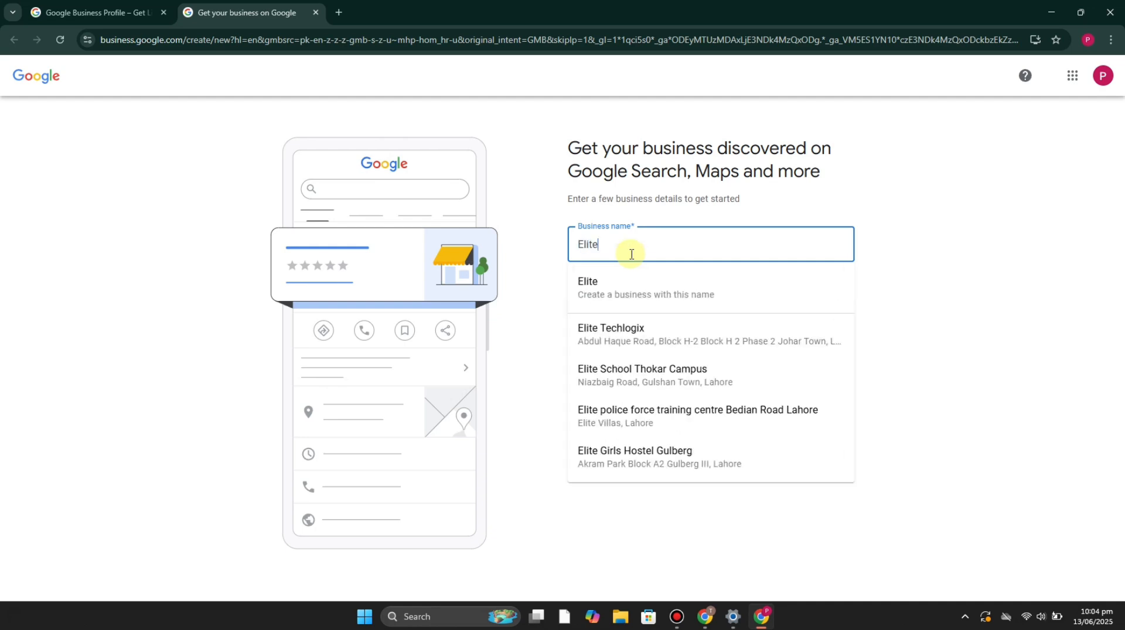
type(" Drivin")
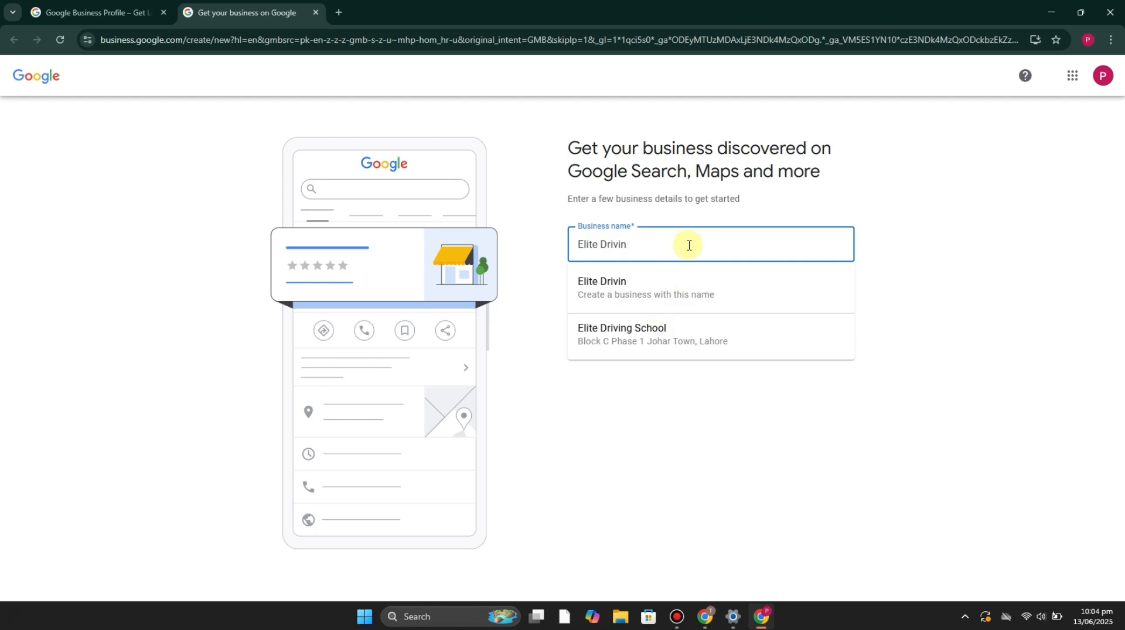
key("ctrl+a")
key("BackSpace")
type("Meg")
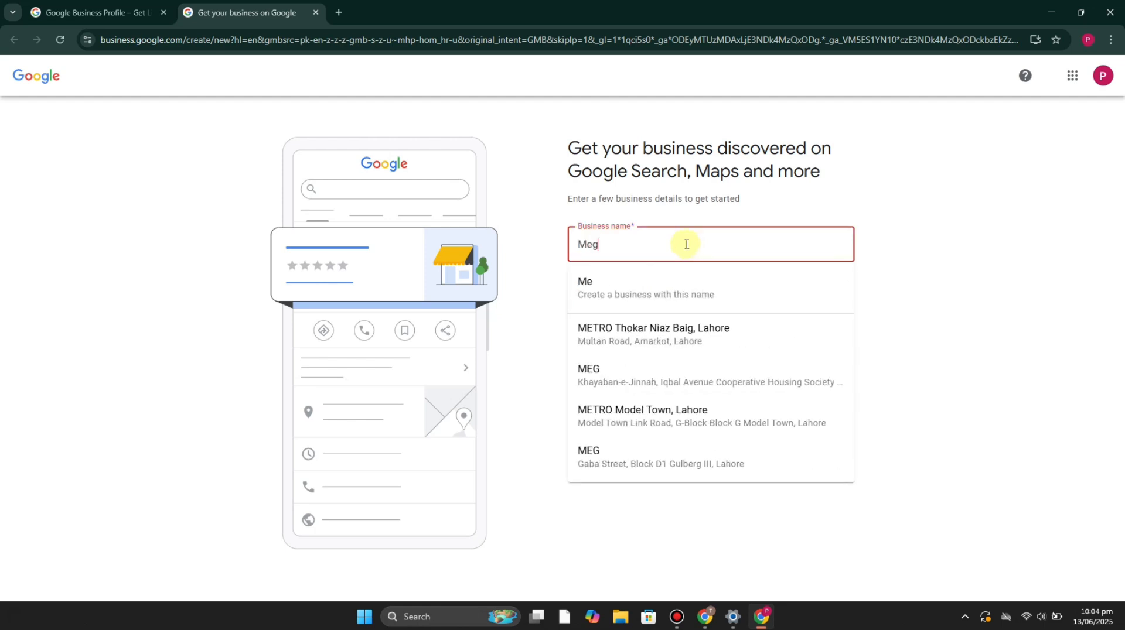
type("a Driving")
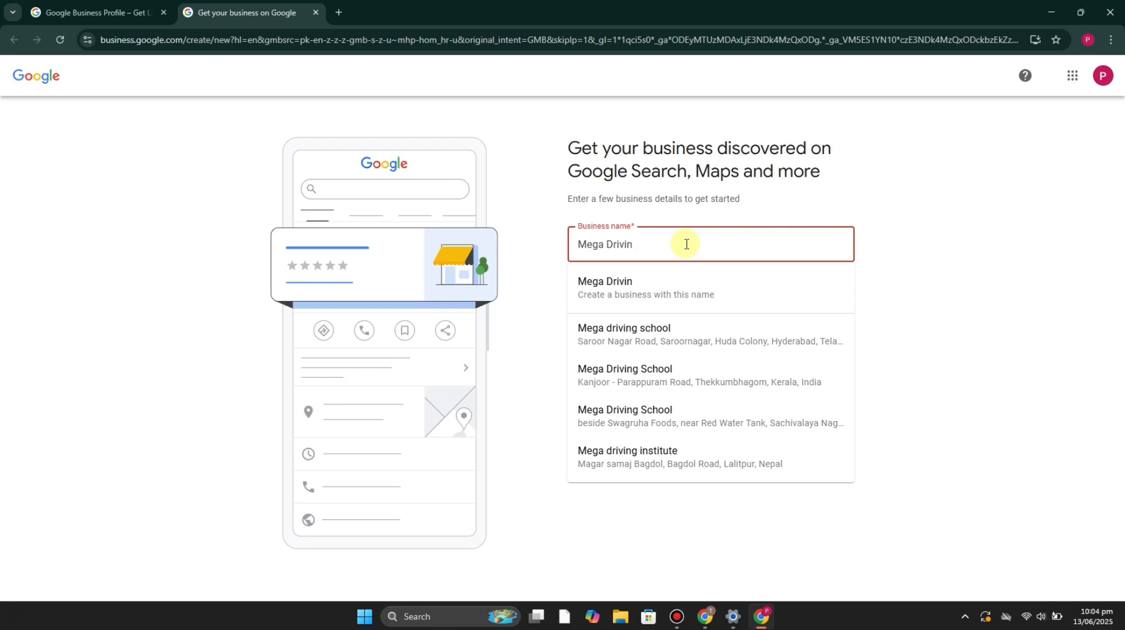
key("ctrl+a")
key("BackSpace")
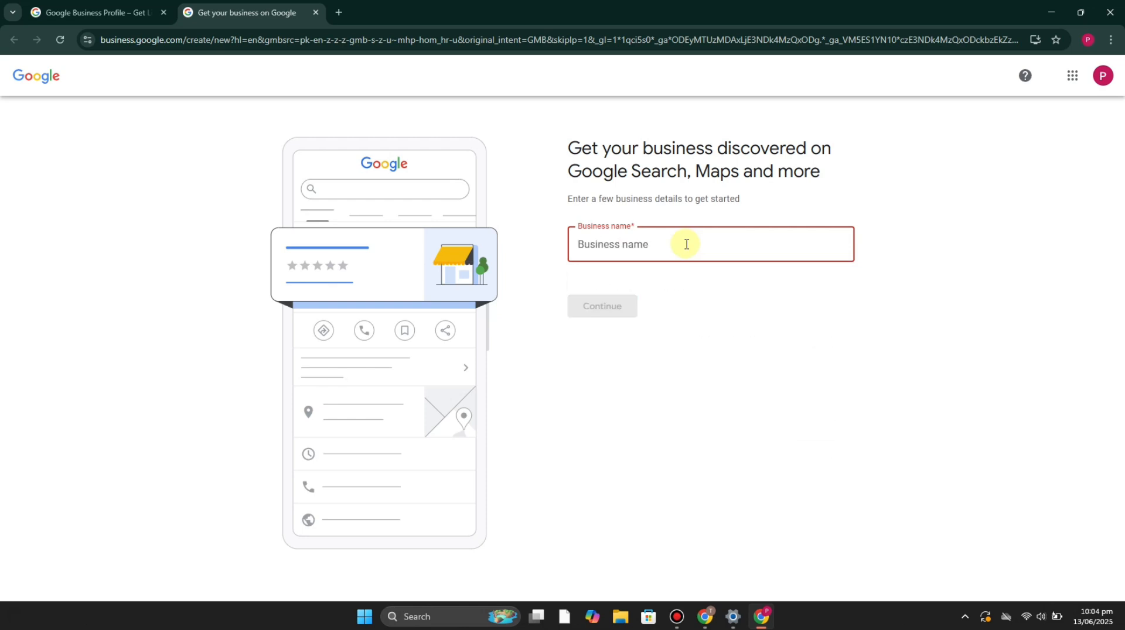
type("T")
key("BackSpace")
Step: Name the business Max Driving School and continue to the business type selection
type("Ma")
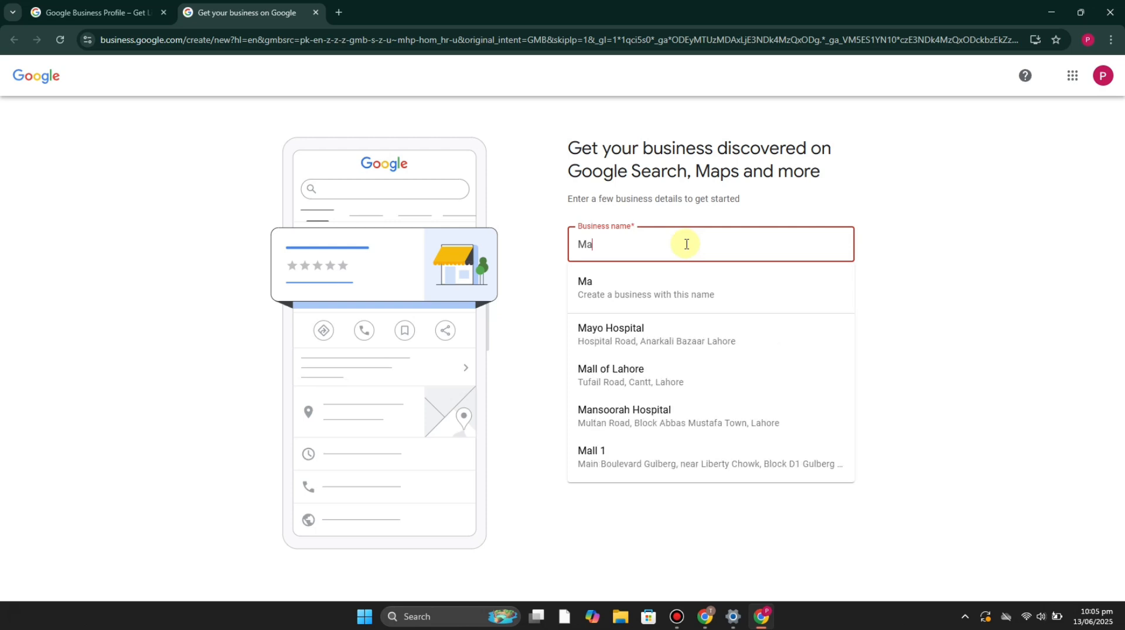
type("x Dri")
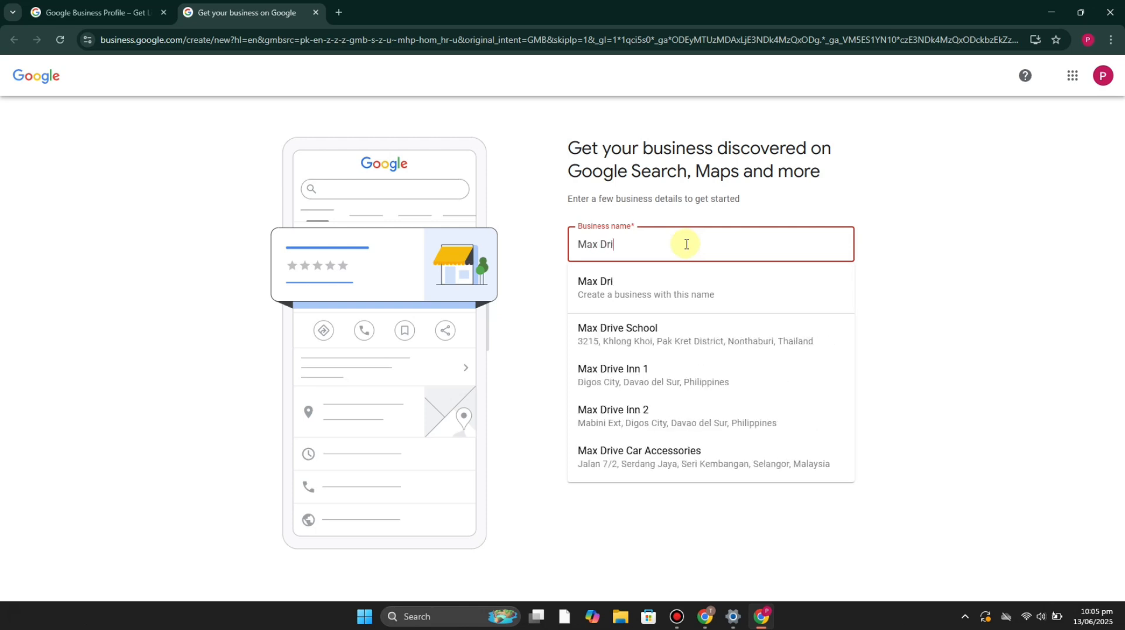
type("ving School")
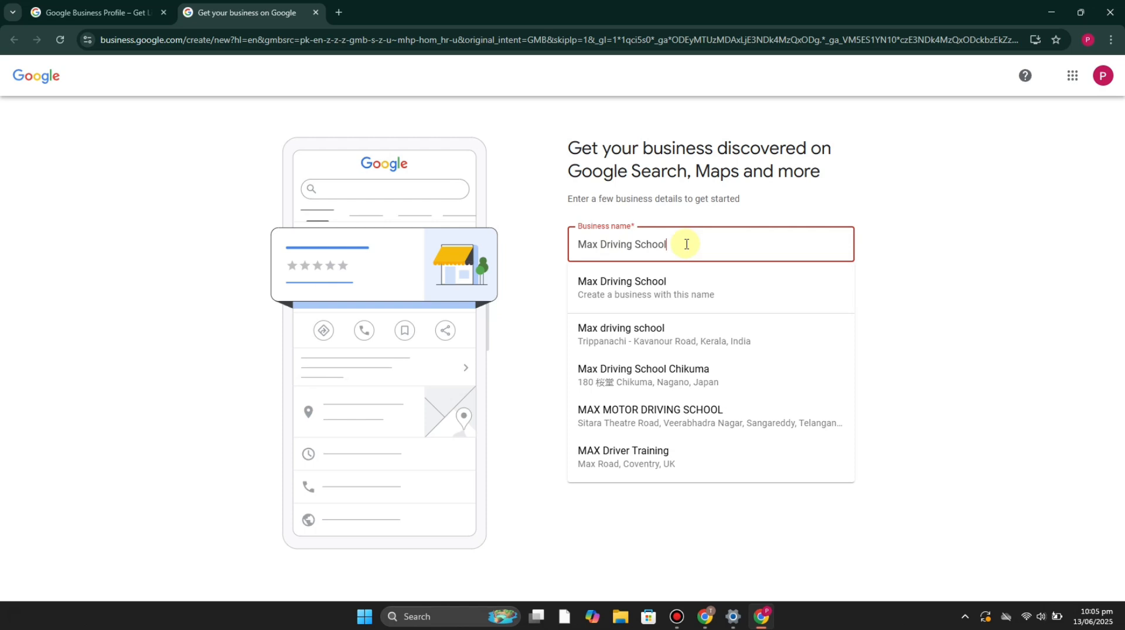
left_click(951, 269)
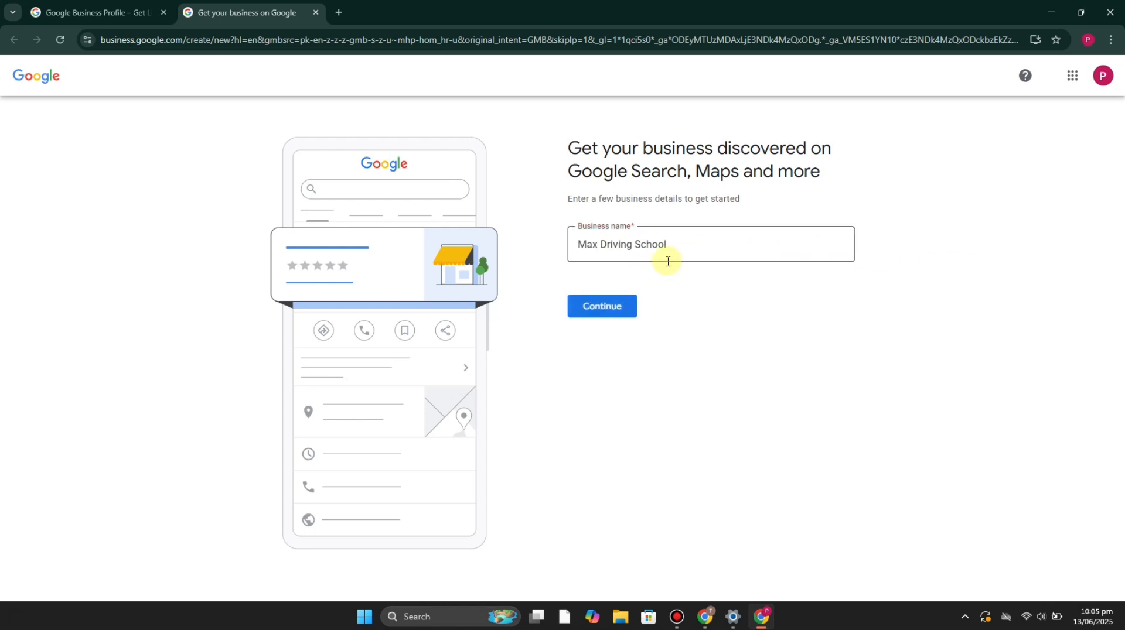
left_click(619, 307)
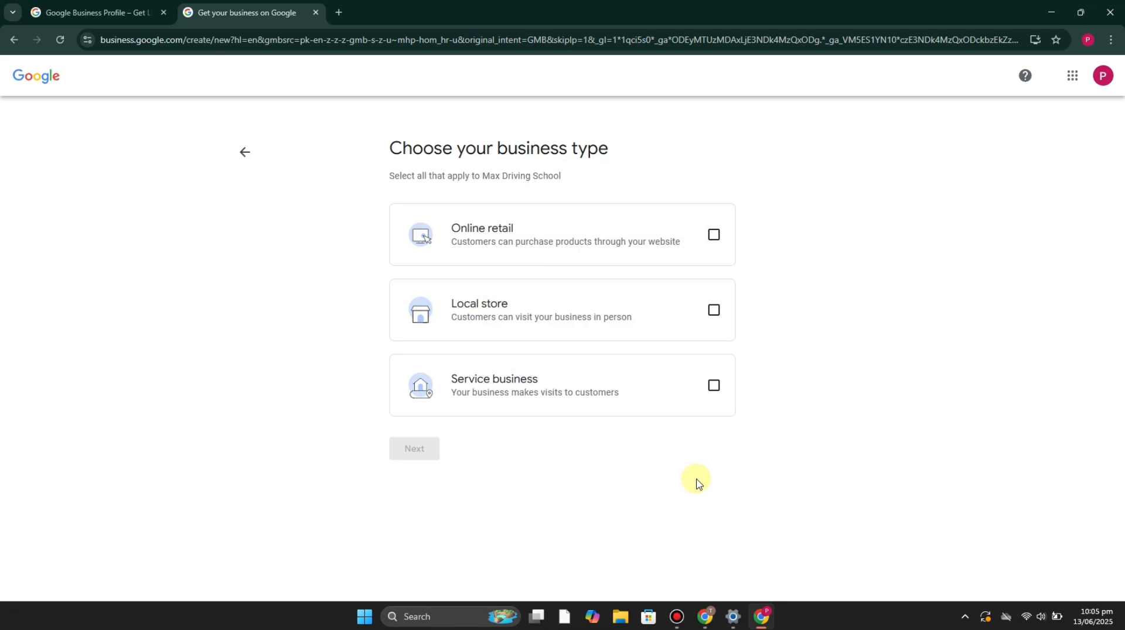
Step: Choose Service business as the business type and Driving school as the business category
left_click(640, 403)
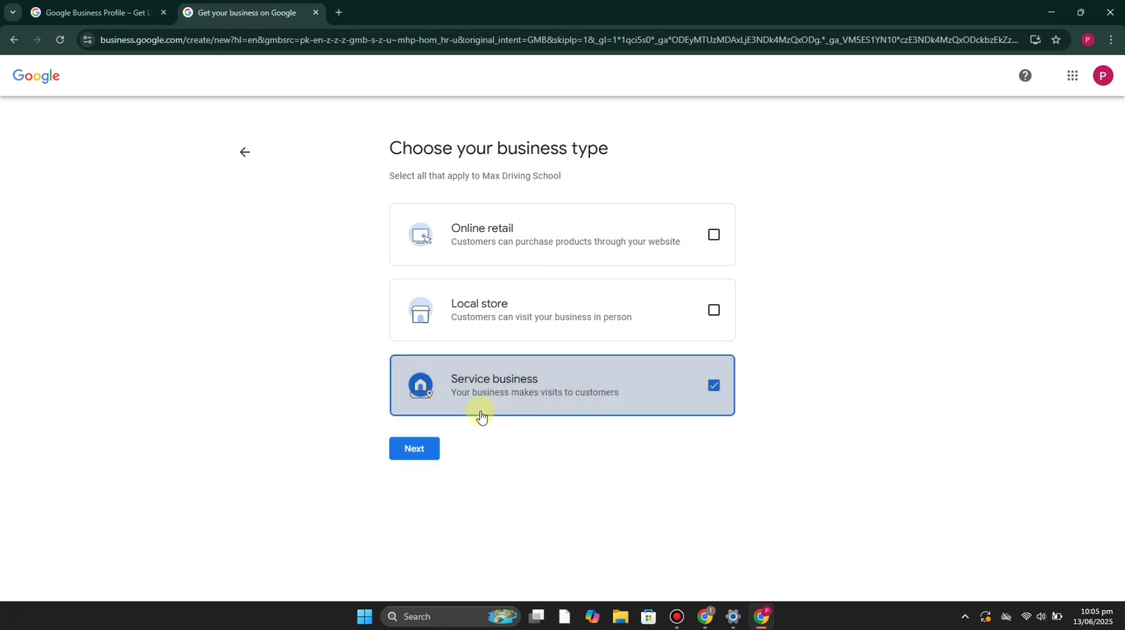
left_click(417, 449)
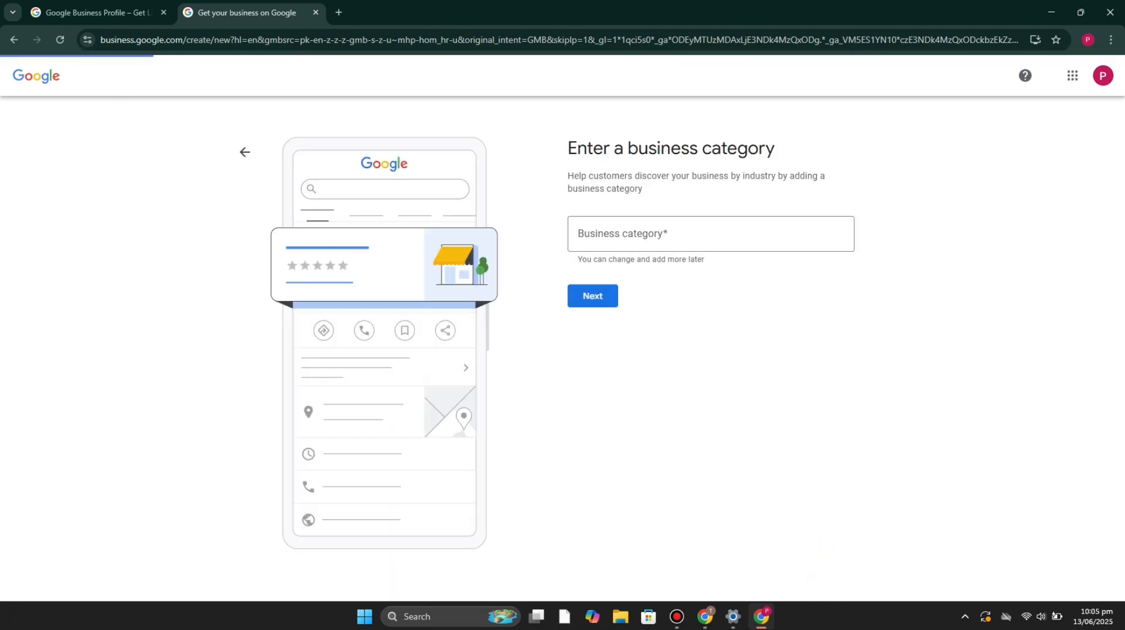
left_click(641, 233)
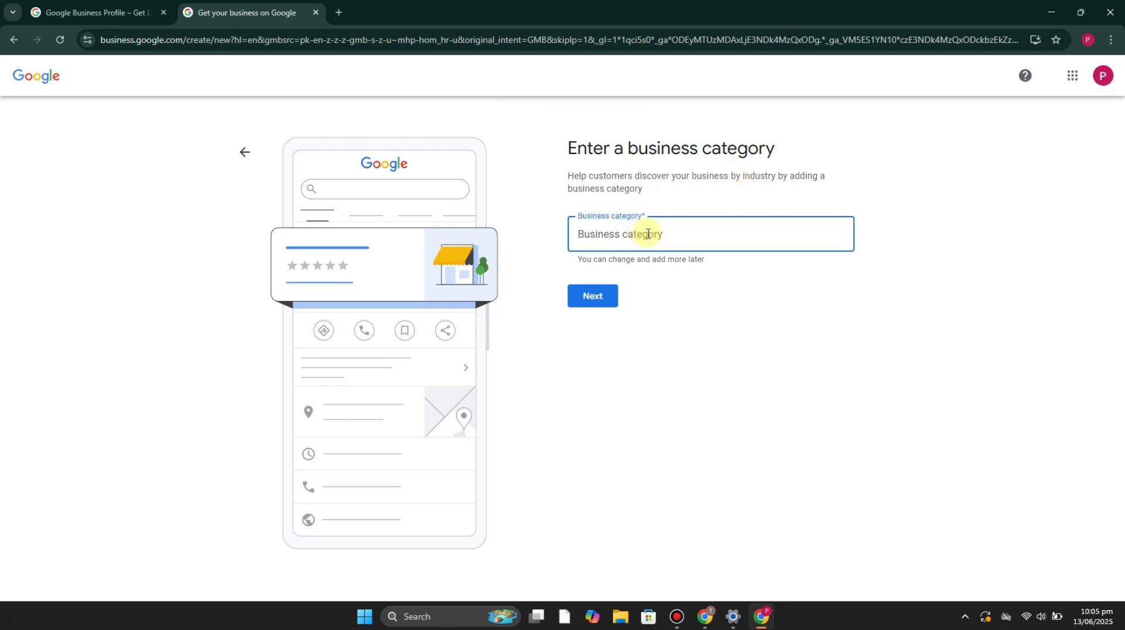
type("Dr")
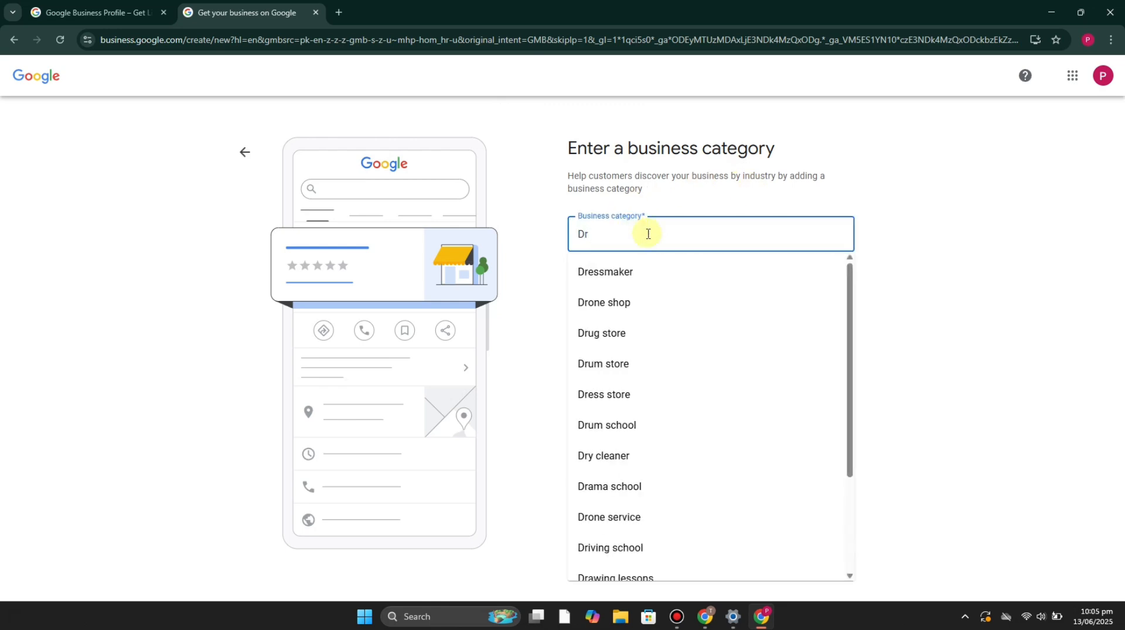
type("i")
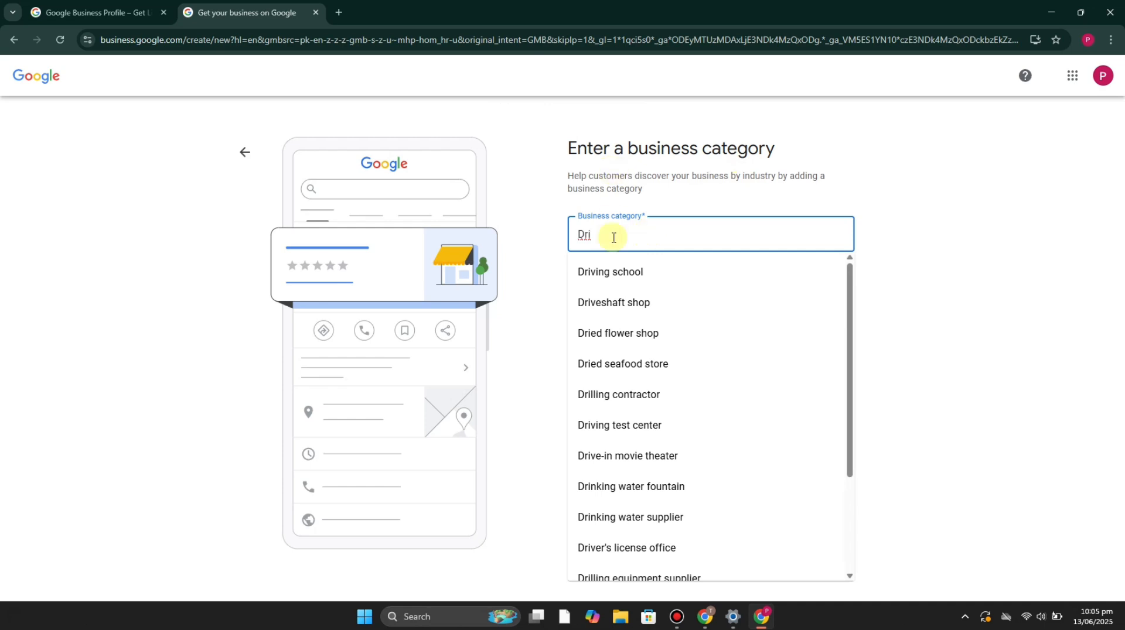
left_click(635, 270)
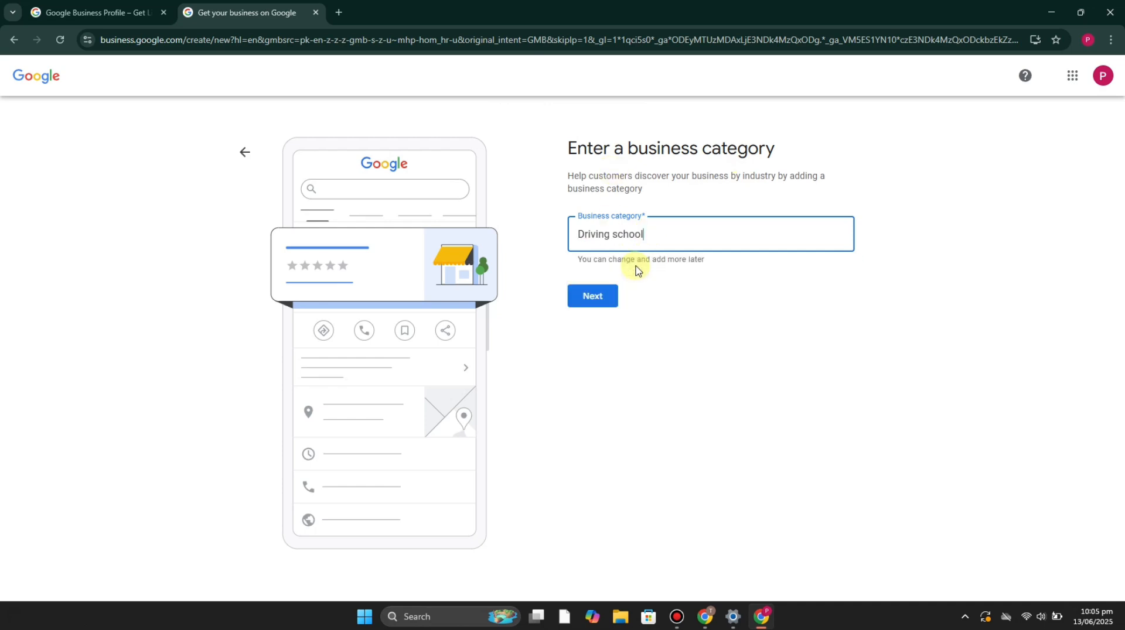
left_click(606, 301)
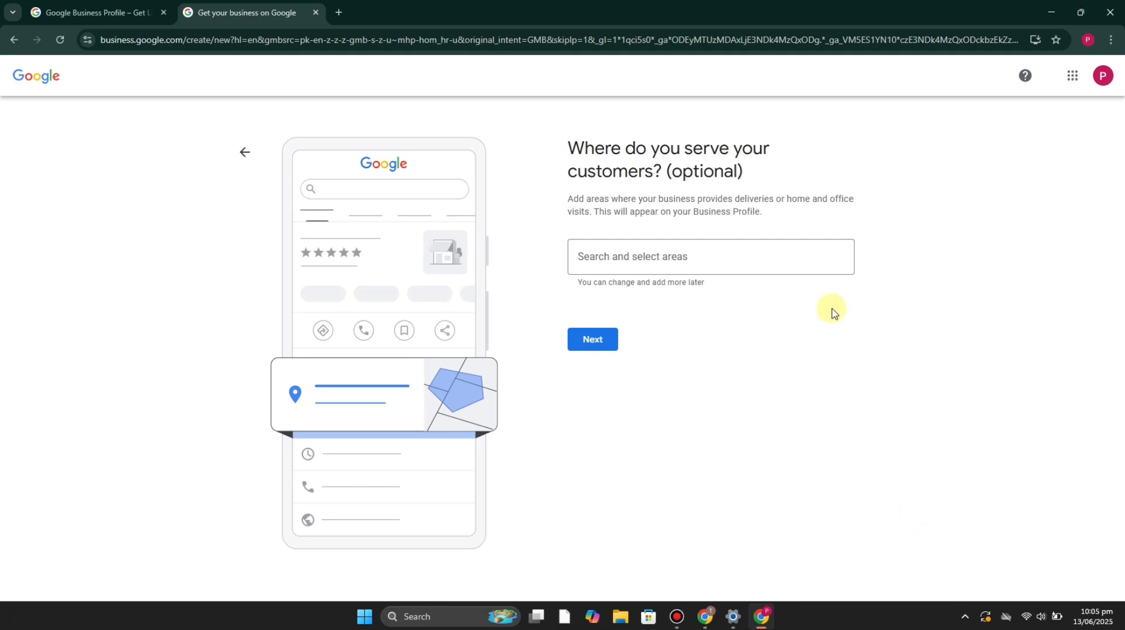
Step: Add Islamabad, Pakistan as the area where customers are served and continue to the contact details
left_click(659, 258)
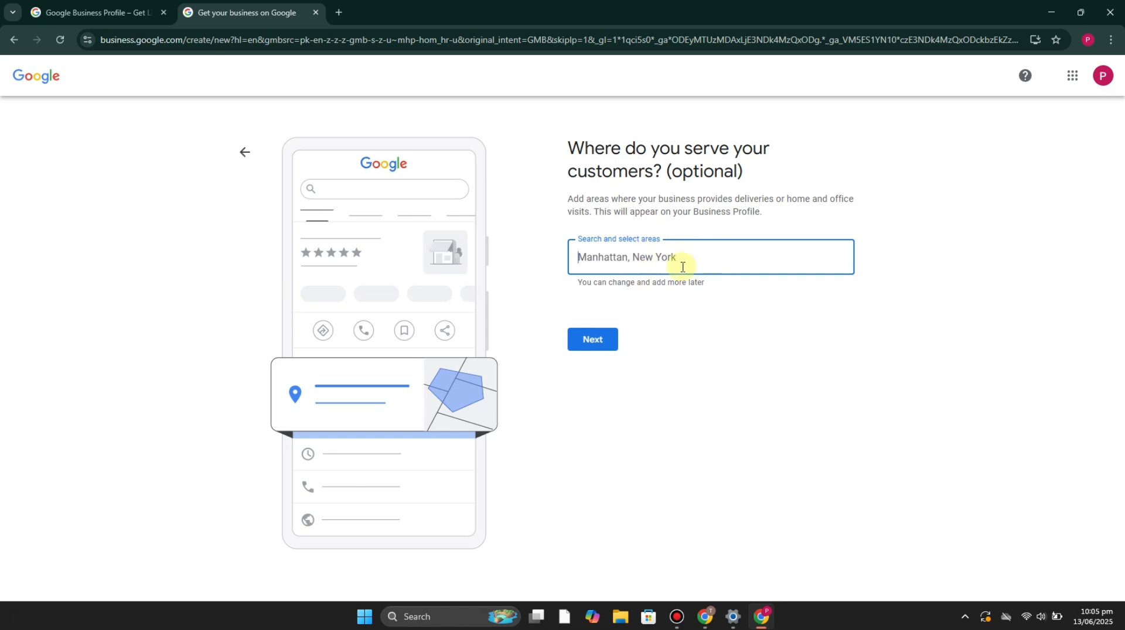
type("L")
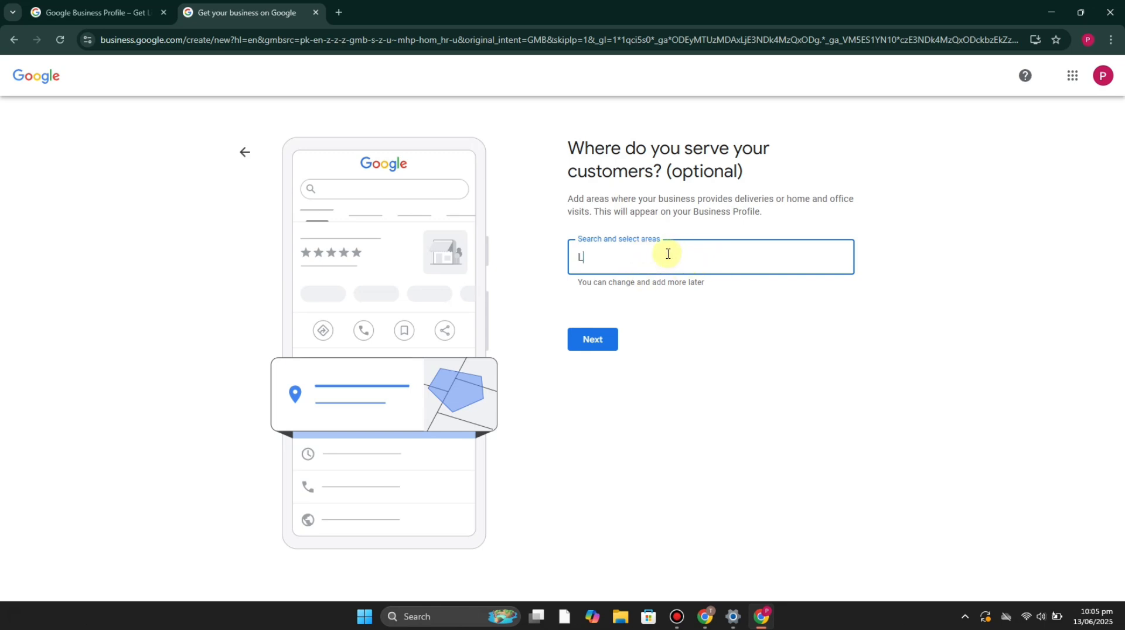
key("BackSpace")
type("Islama")
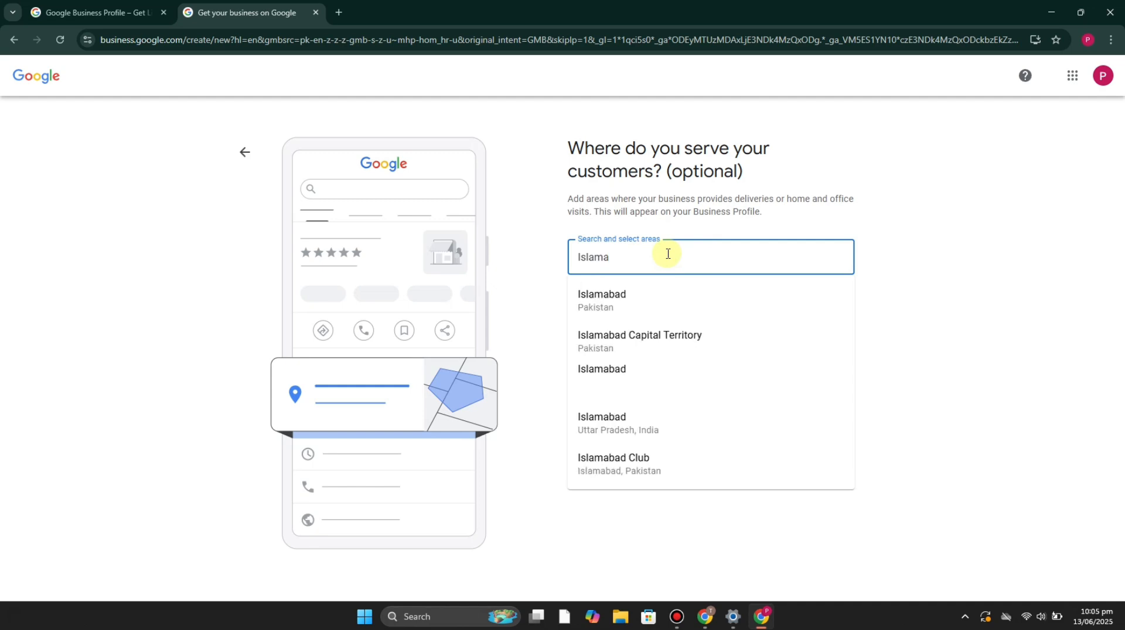
left_click(678, 301)
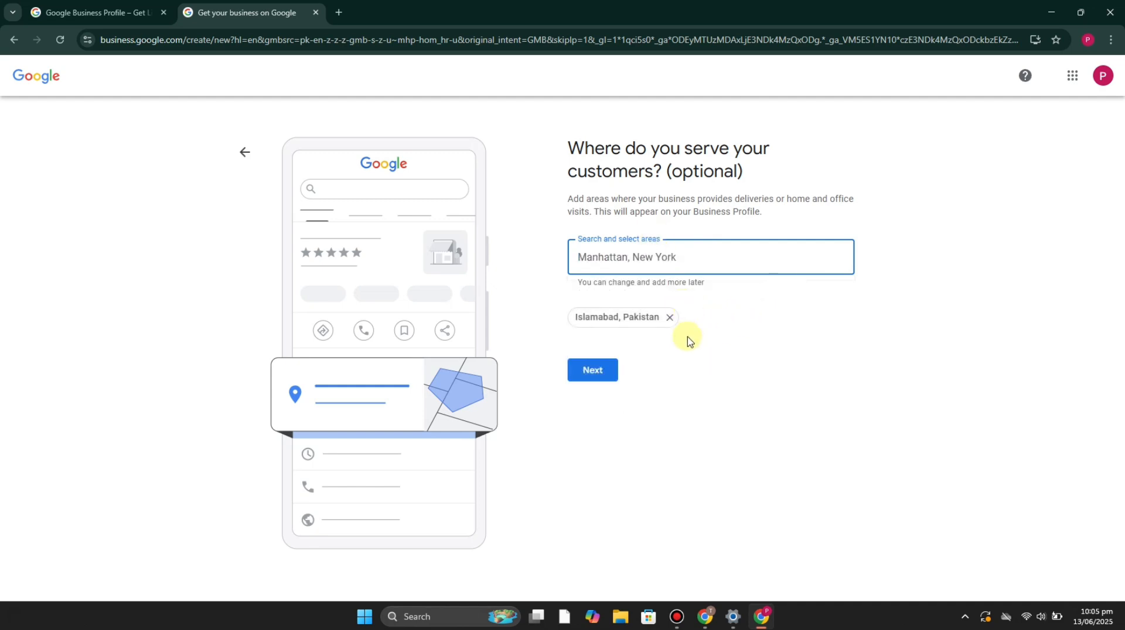
left_click(594, 372)
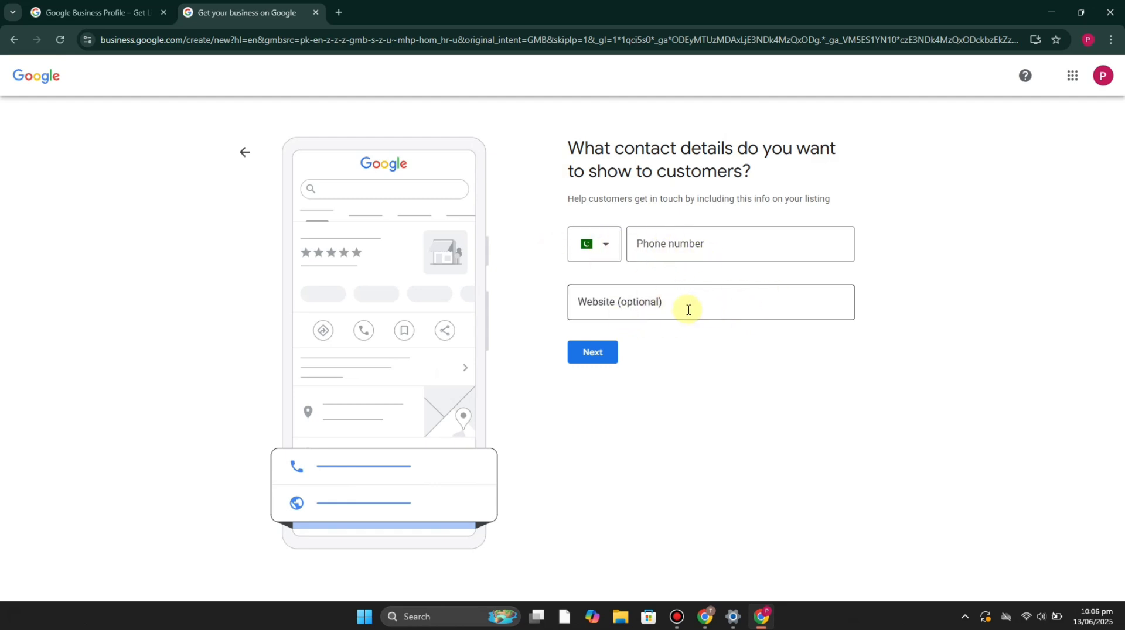
Step: Complete the contact details page with Pakistan as the phone country and agree to put the business on the map
left_click(603, 243)
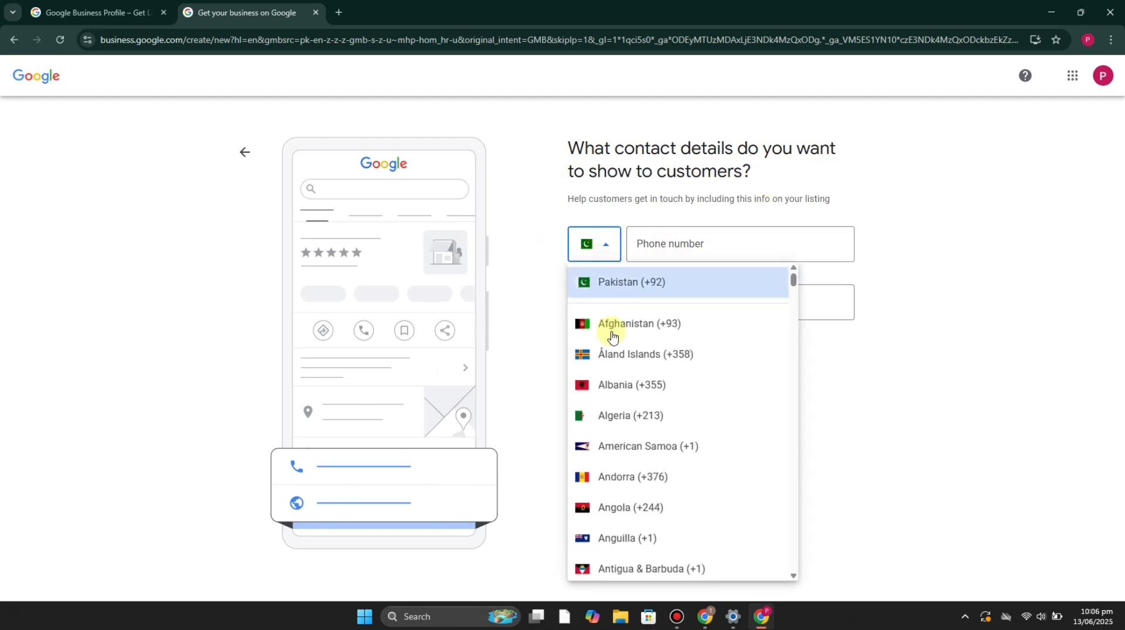
left_click(683, 236)
left_click(798, 504)
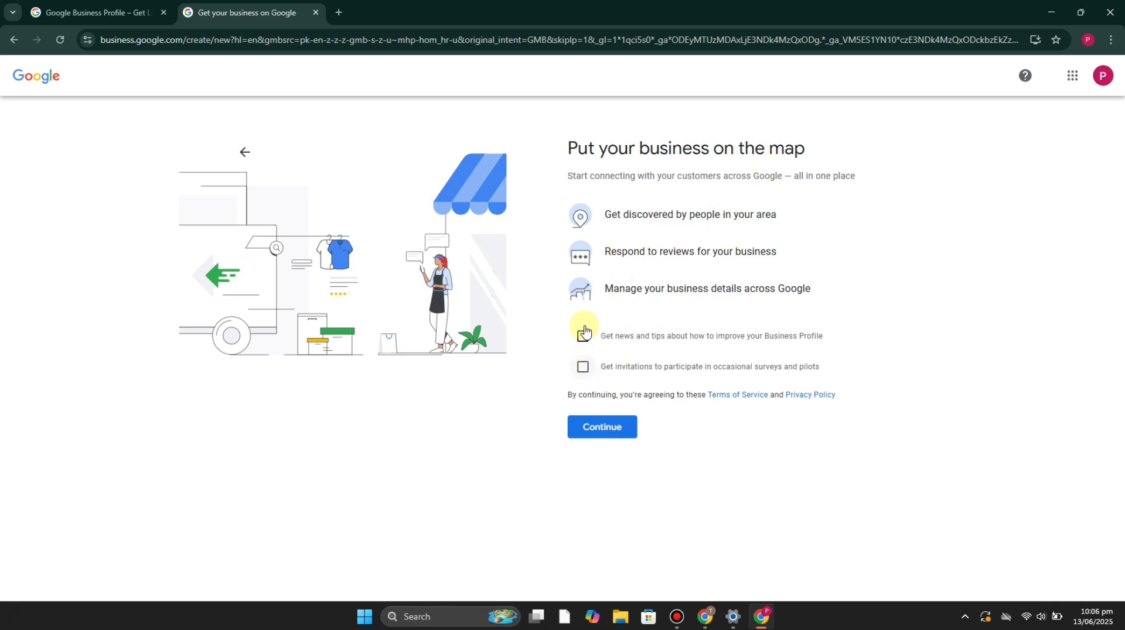
left_click(612, 431)
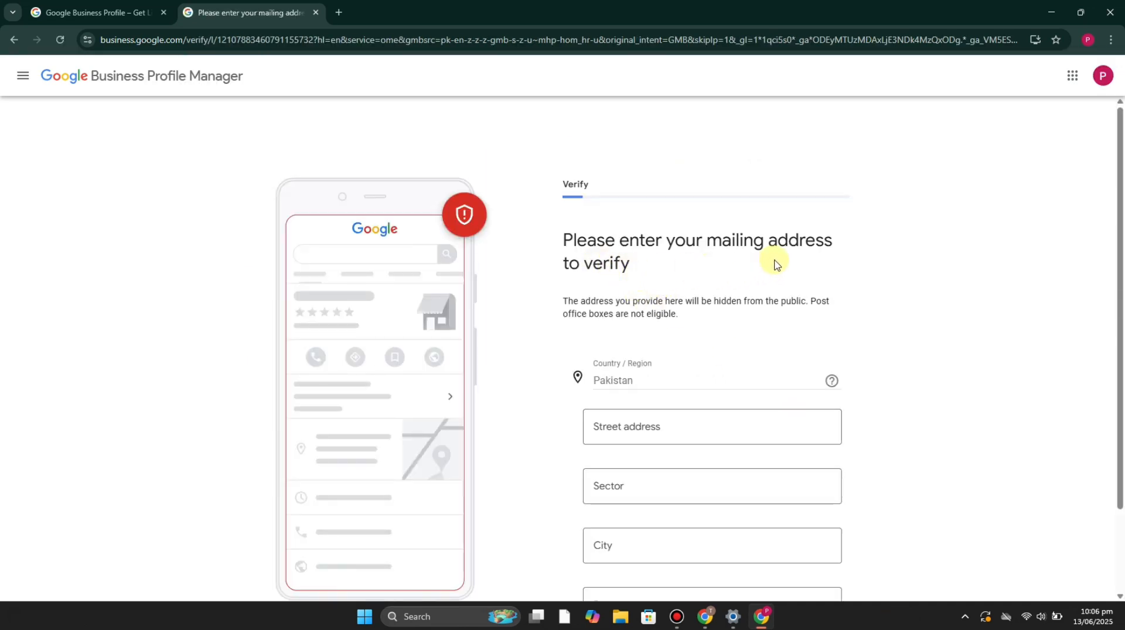
Step: Examine the mailing address fields requested for verifying the business
scroll(655, 315, "down", 2)
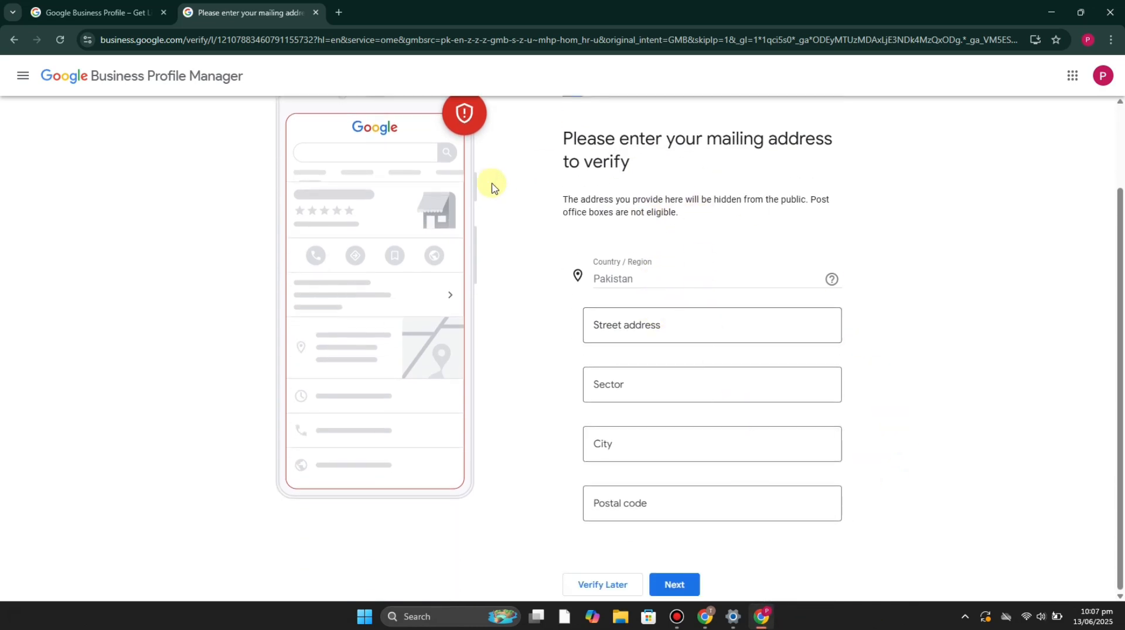
scroll(647, 188, "up", 1)
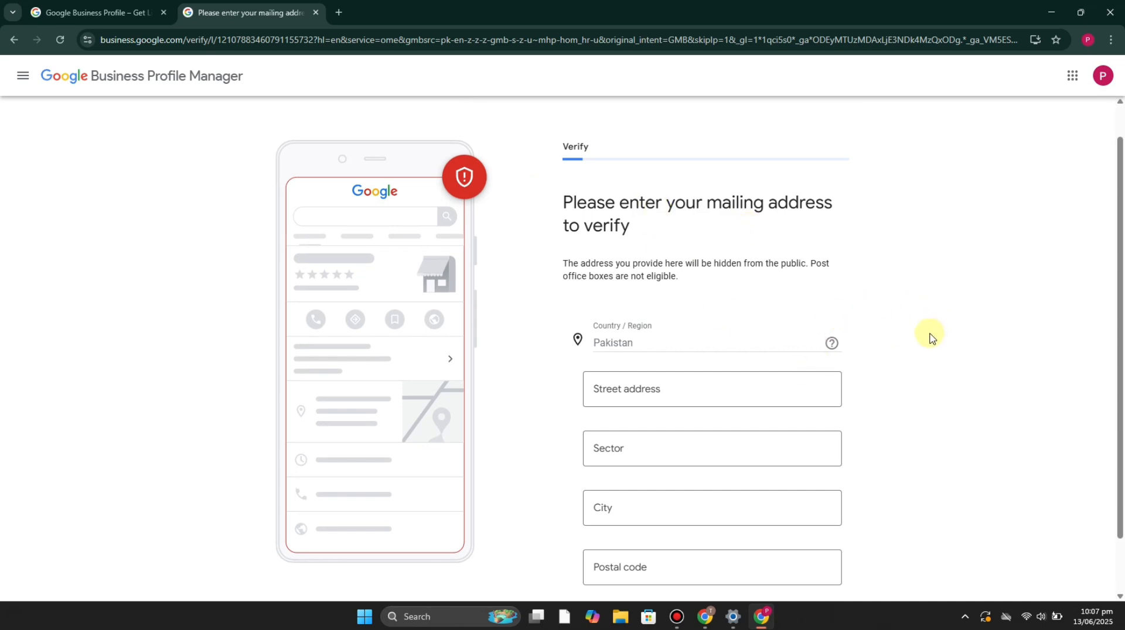
scroll(929, 338, "down", 1)
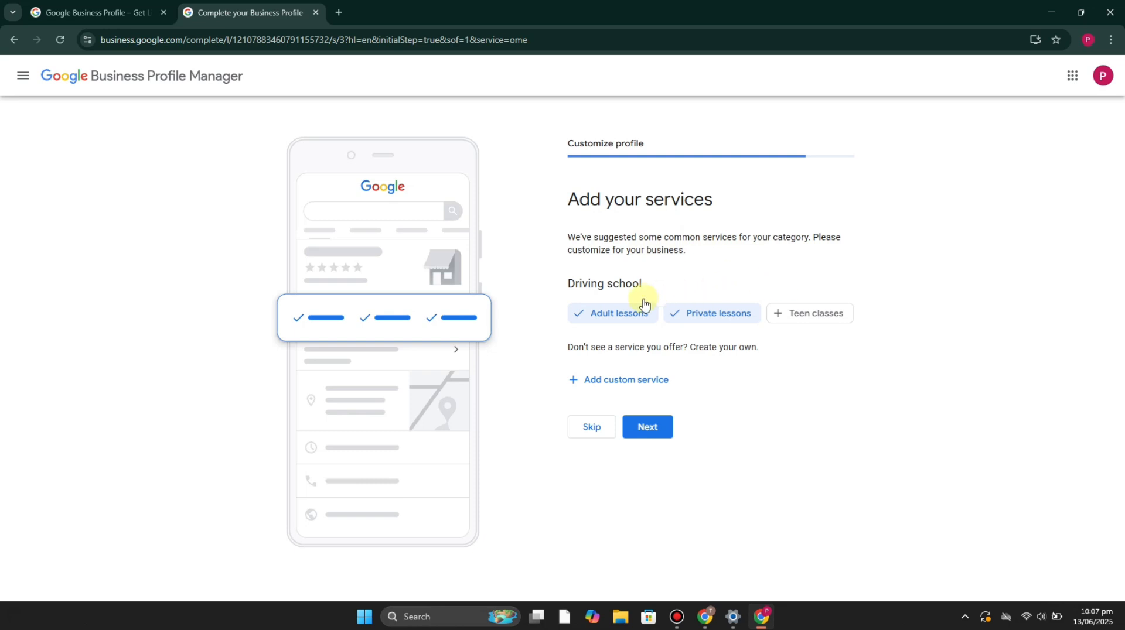
Step: Add Teen classes to the driving school's services and create a custom service named "female driving lessons"
left_click(811, 313)
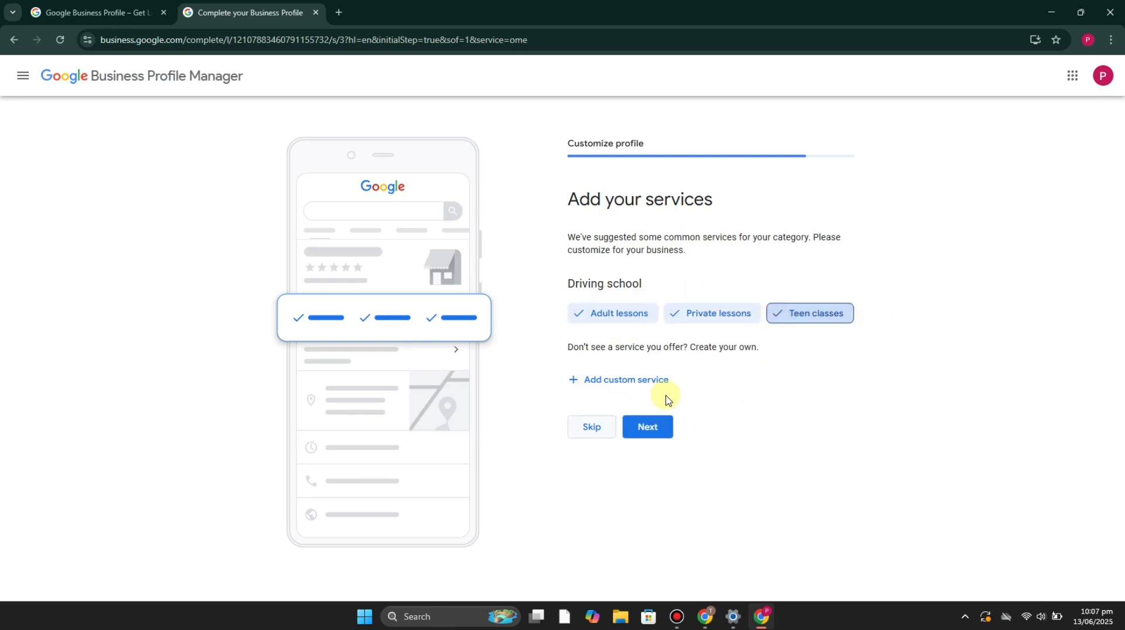
left_click(650, 380)
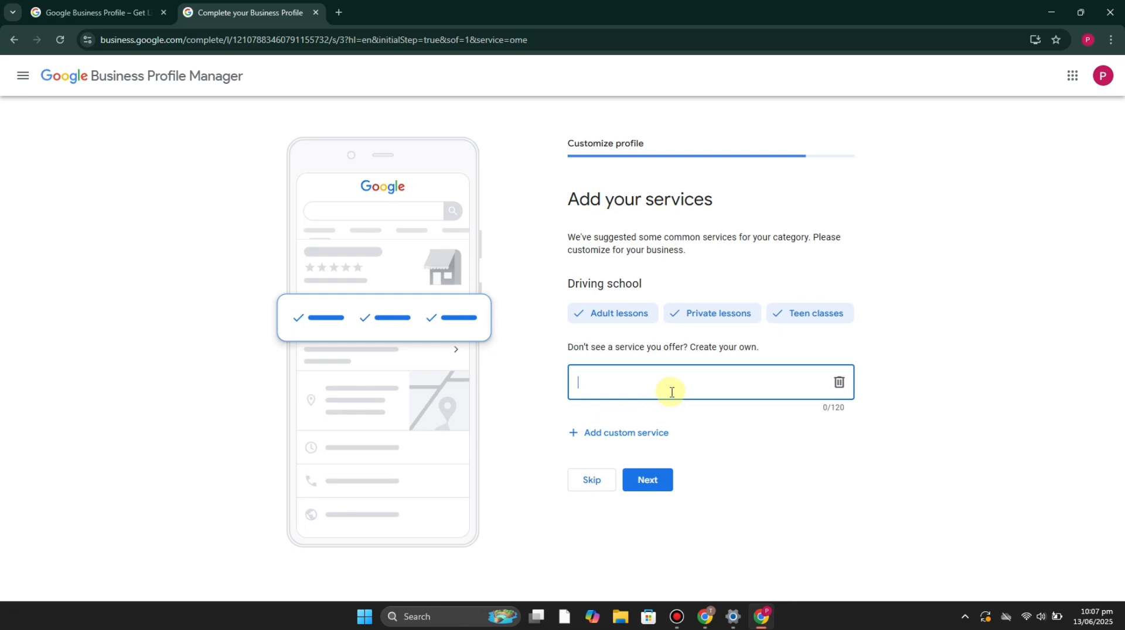
type("female driving lessons")
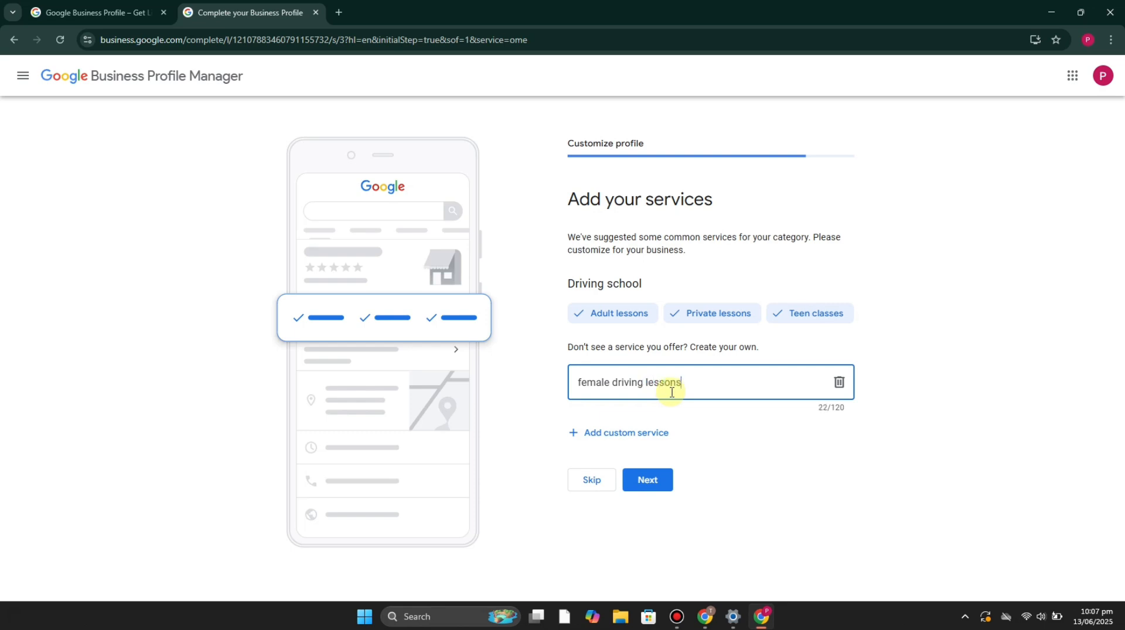
left_click(685, 444)
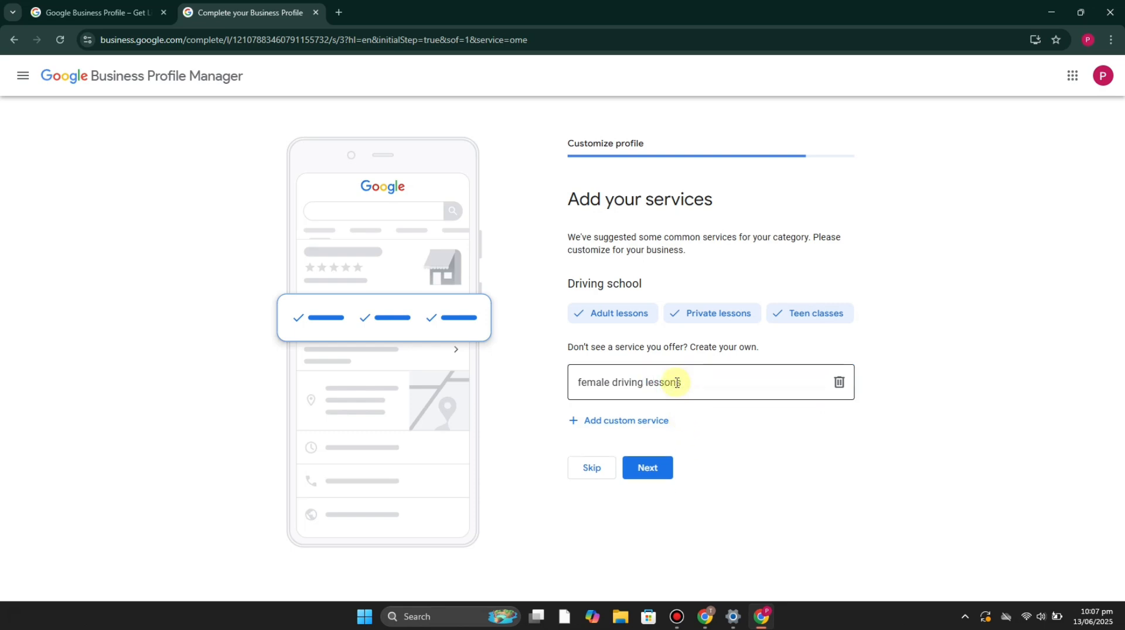
Step: Add a blank custom service entry, delete it again, and continue to the business hours
left_click(646, 432)
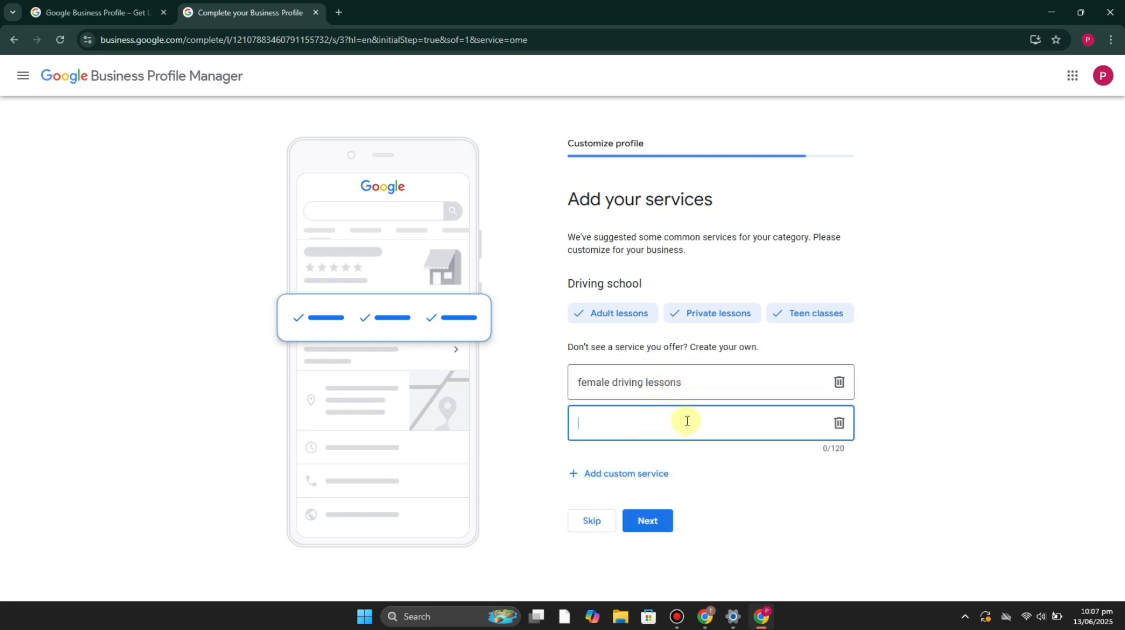
left_click(839, 427)
left_click(649, 470)
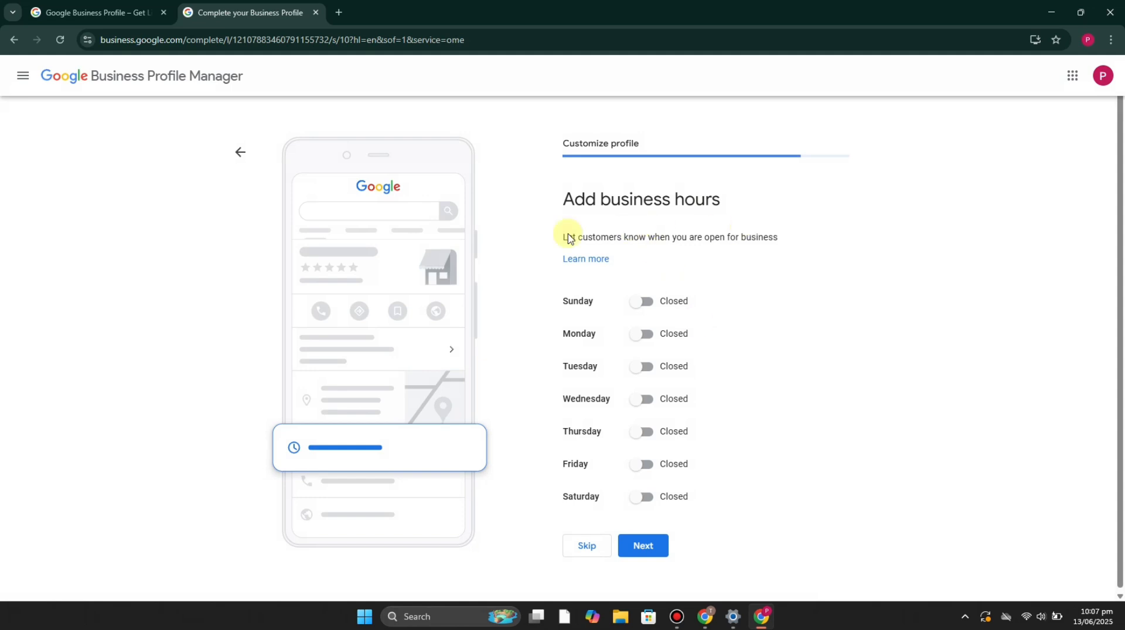
Step: Mark the business as open Monday through Friday without entering opening or closing times, and continue to the business description
left_click(650, 332)
left_click(644, 385)
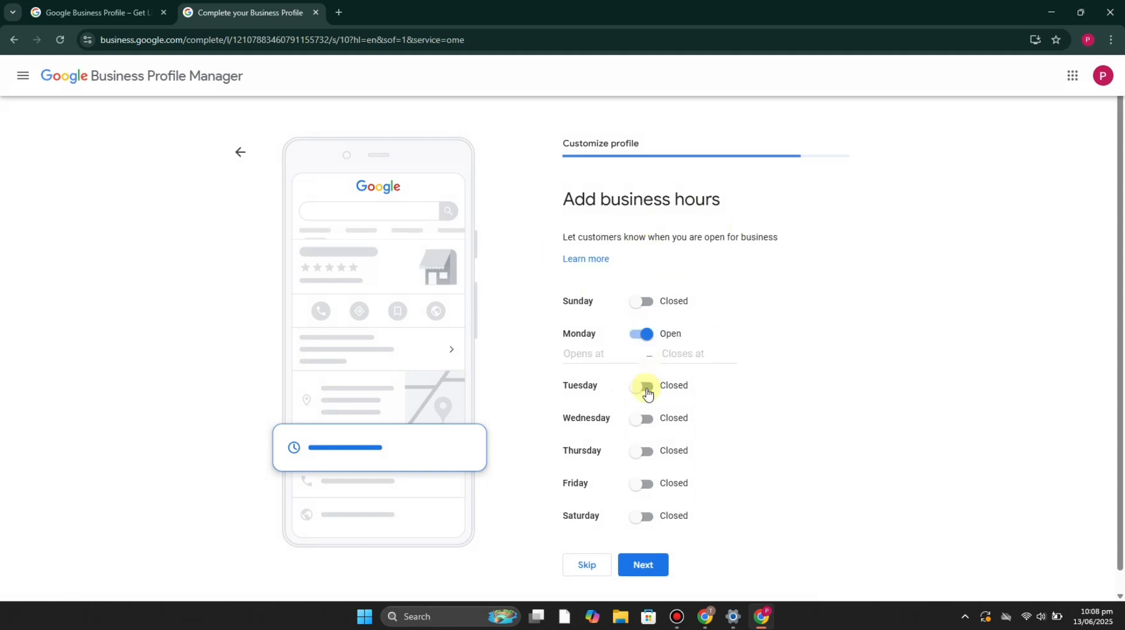
left_click(646, 439)
left_click(645, 489)
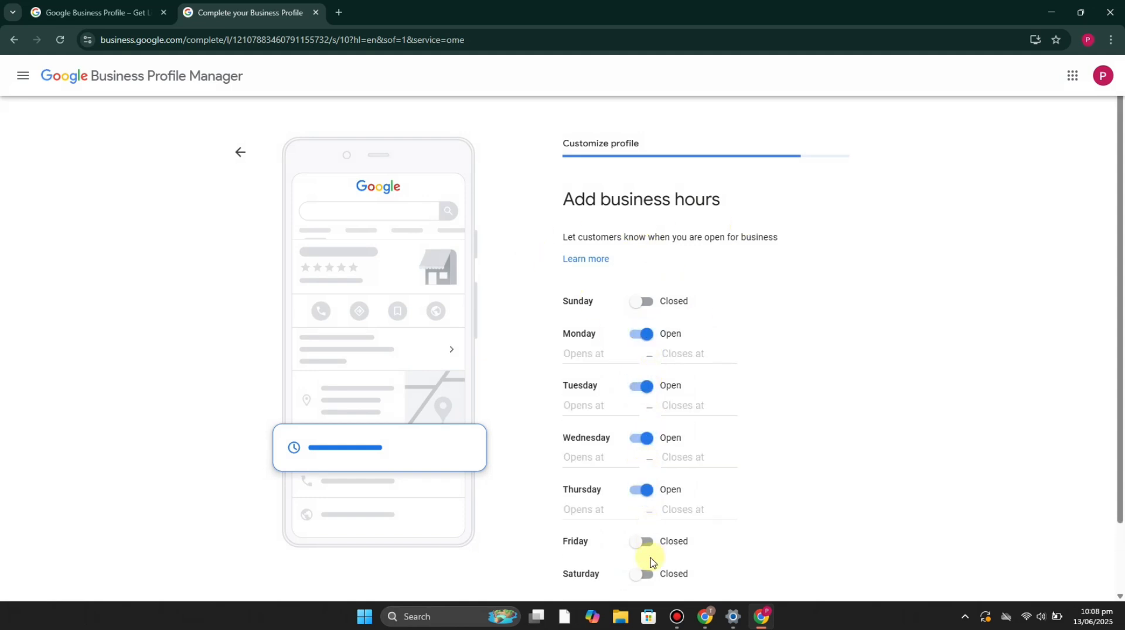
left_click(643, 540)
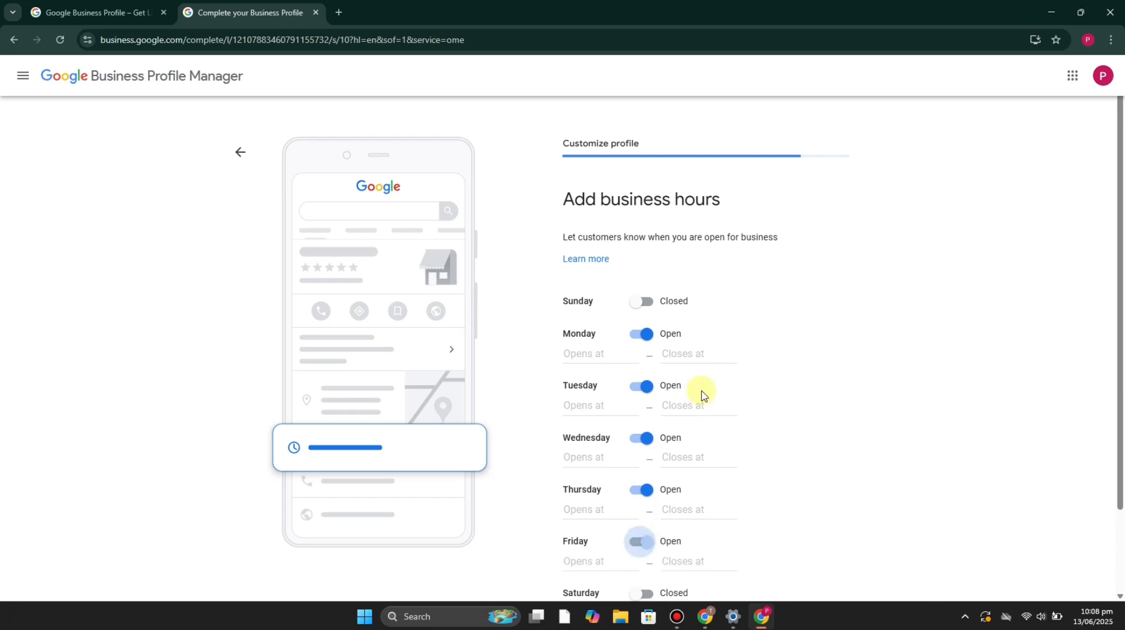
scroll(791, 486, "down", 2)
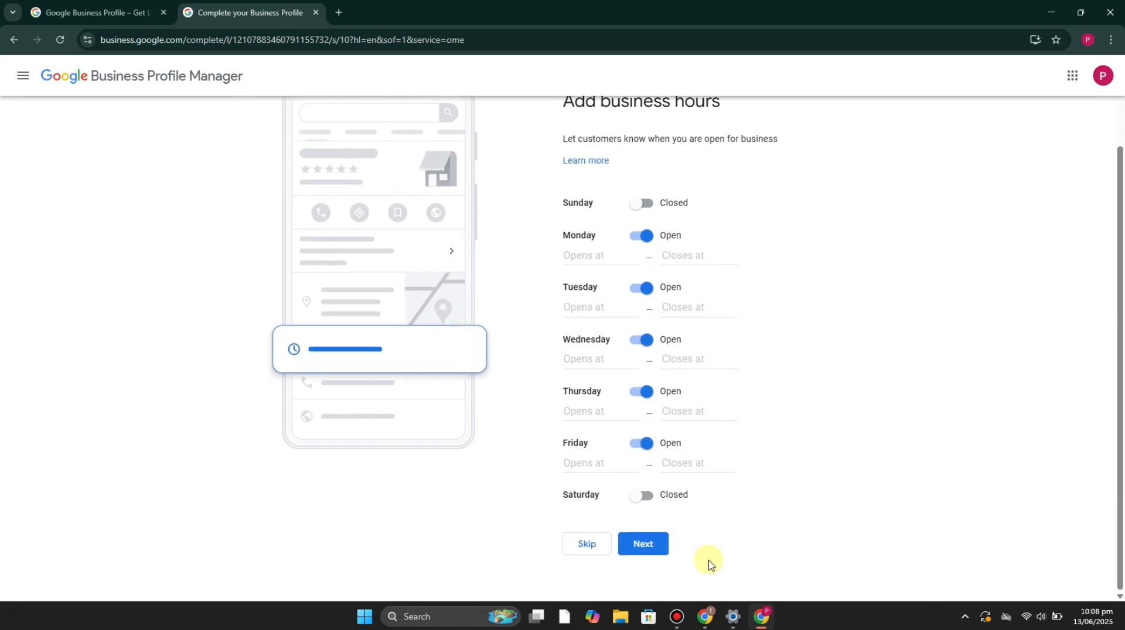
left_click(648, 542)
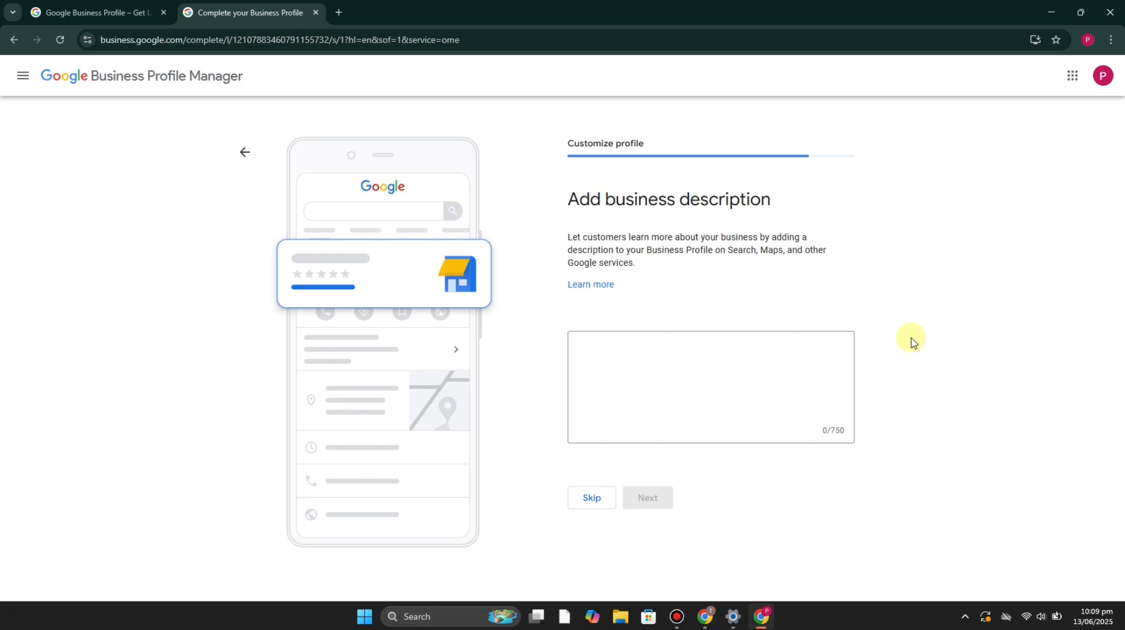
Step: Enter a business description starting "Max Driving School in Islamabad offers expert driving lessons for beginners and experienced drivers" and continue to the business photos
left_click(827, 361)
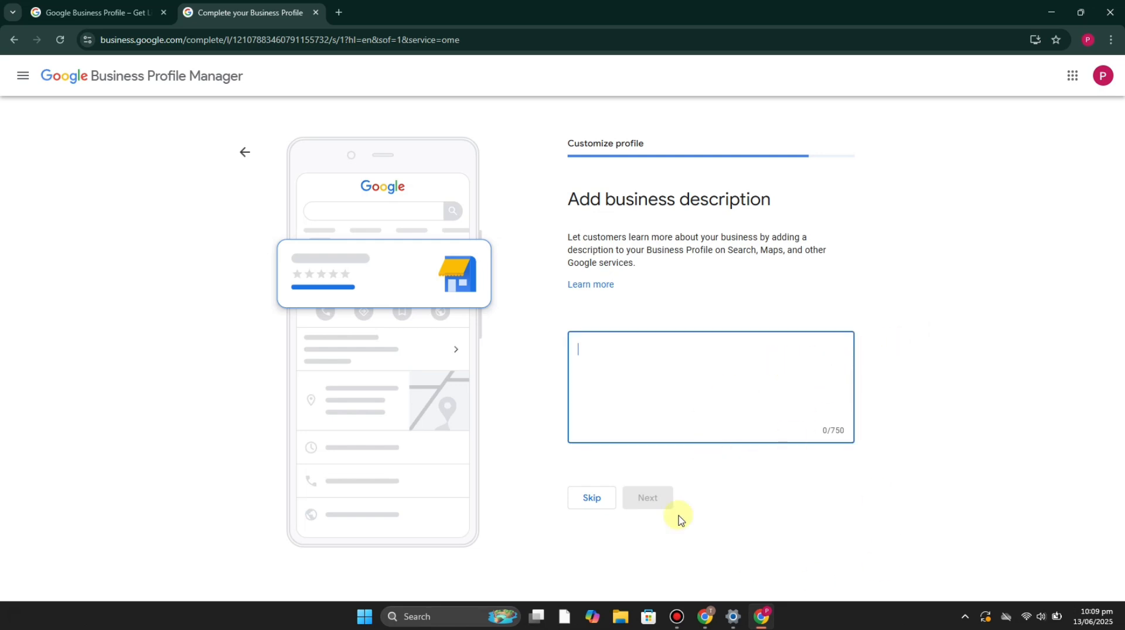
left_click(737, 523)
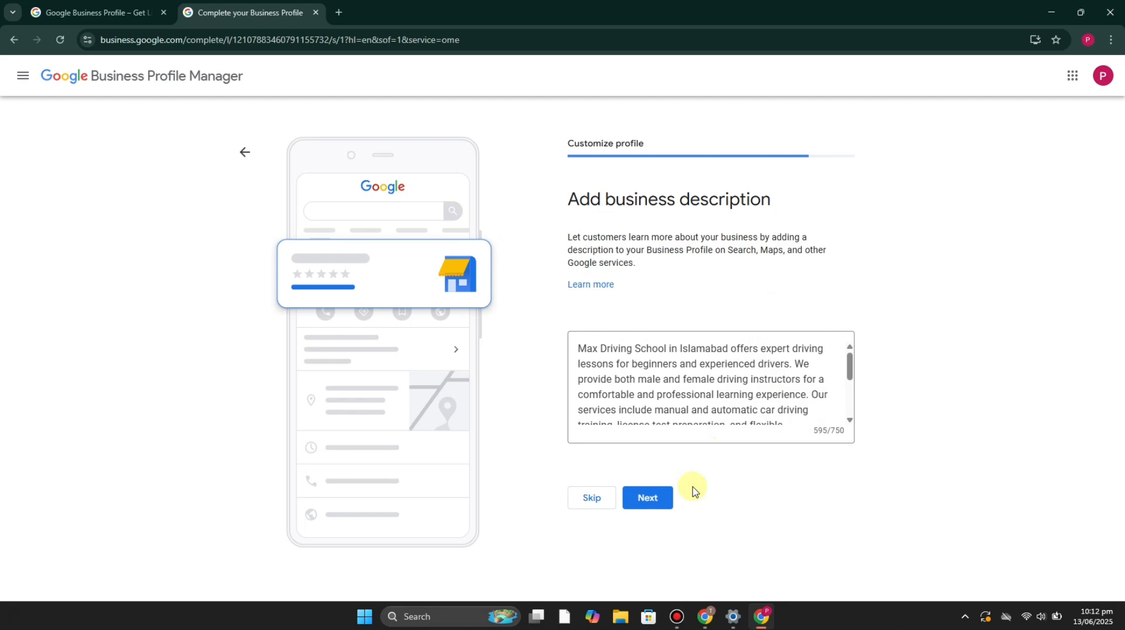
left_click(660, 499)
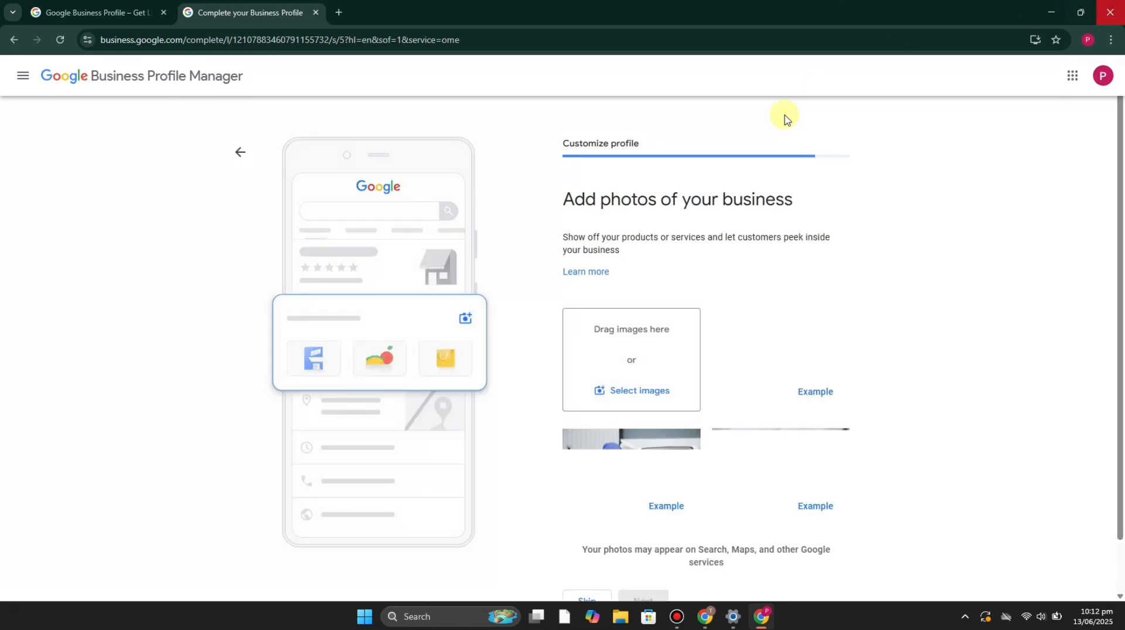